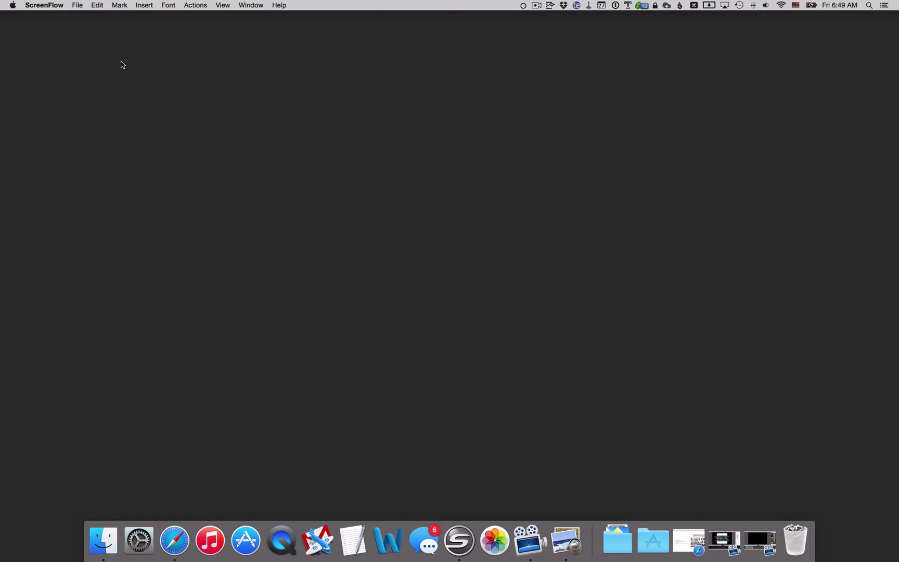
# Open System Preferences > iCloud and show the Photos options: iCloud Photo Library, My Photo Stream, Photo Sharing on.
pyautogui.click(13, 6)
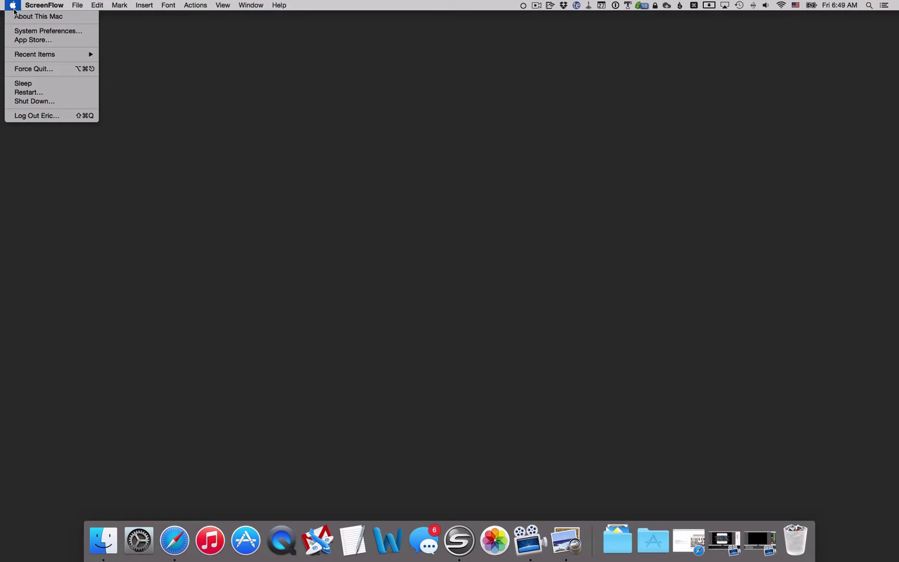
pyautogui.click(23, 31)
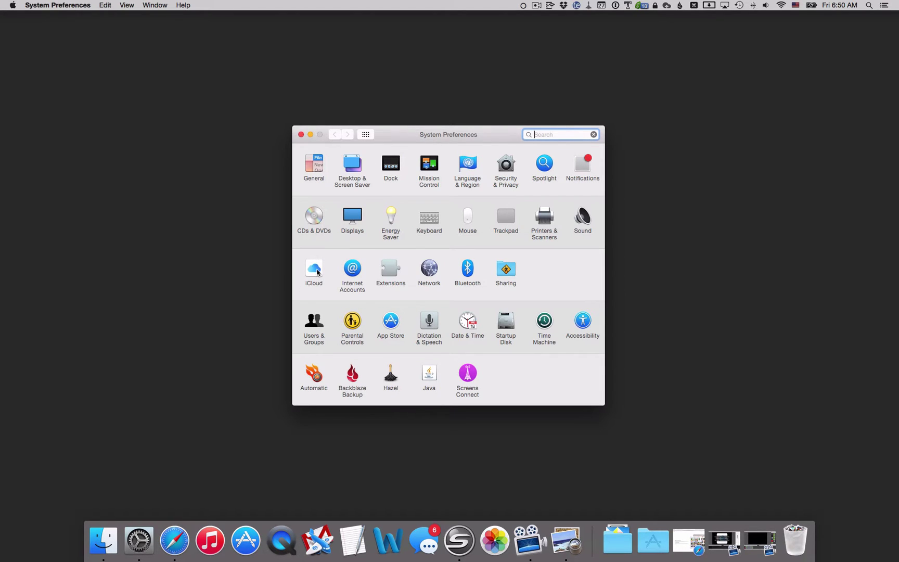
pyautogui.click(316, 271)
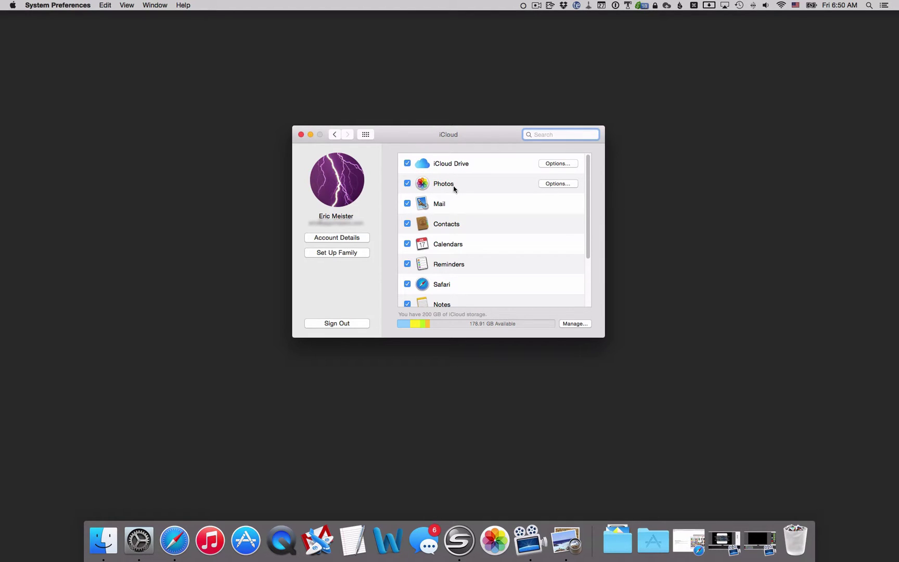
pyautogui.click(544, 185)
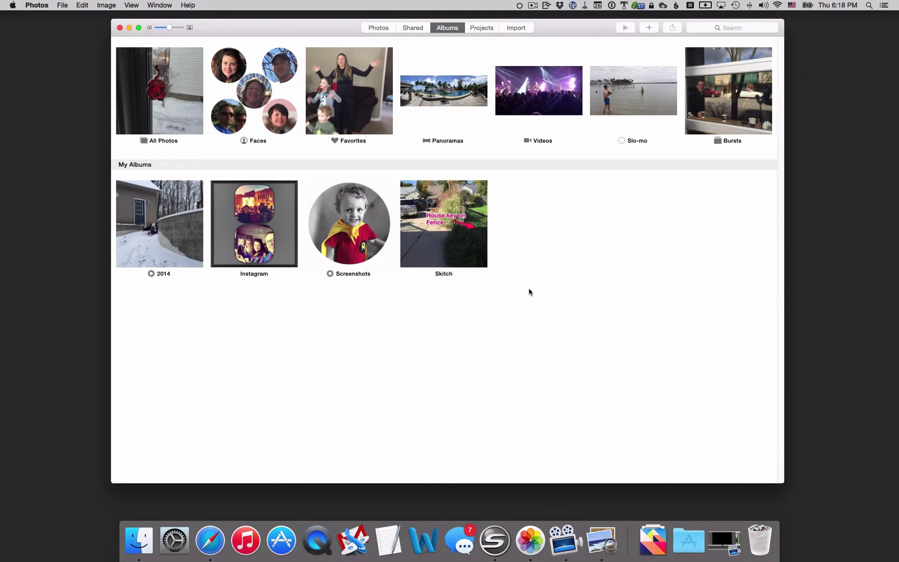
# Browse from Photos to Collections and open the Royal Oak, Rochester Hills & Detroit collection.
pyautogui.click(382, 29)
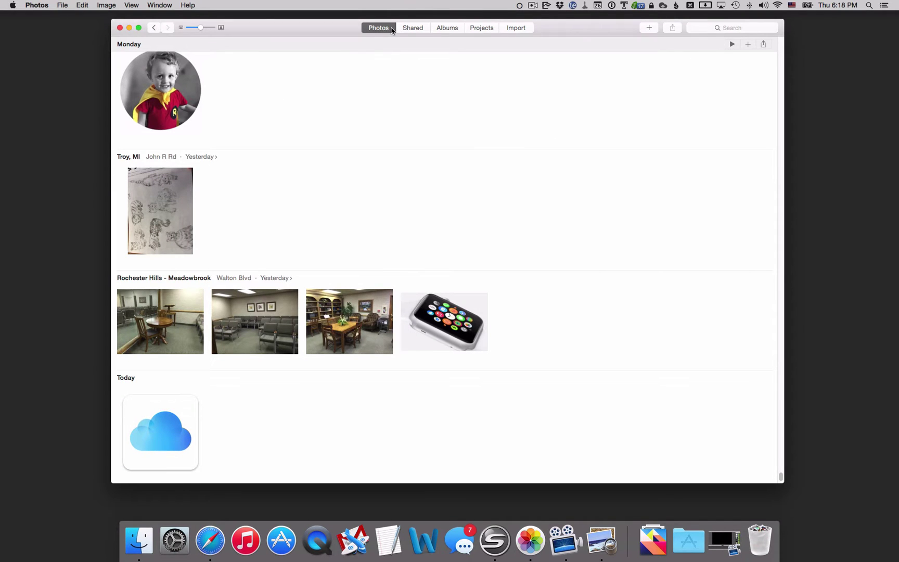
pyautogui.click(153, 28)
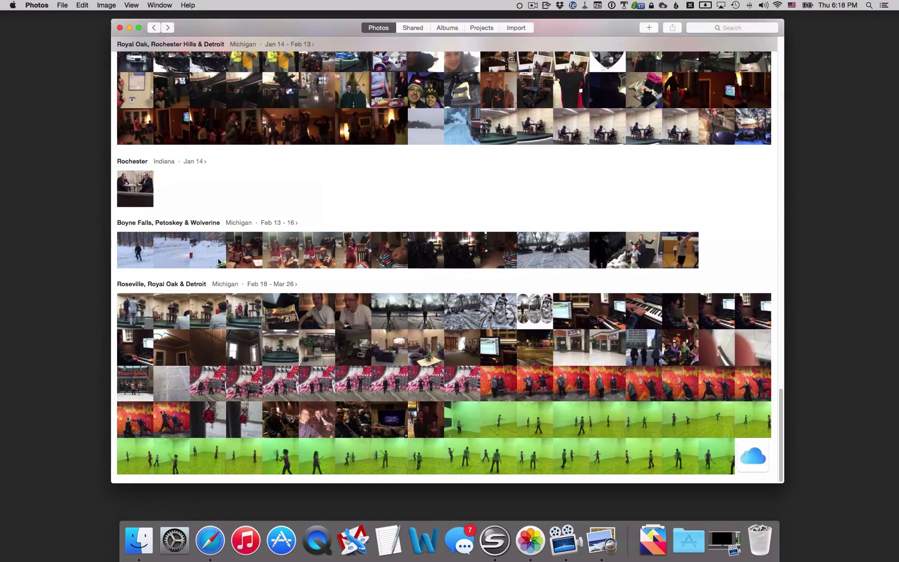
pyautogui.scroll(5, 284, 300)
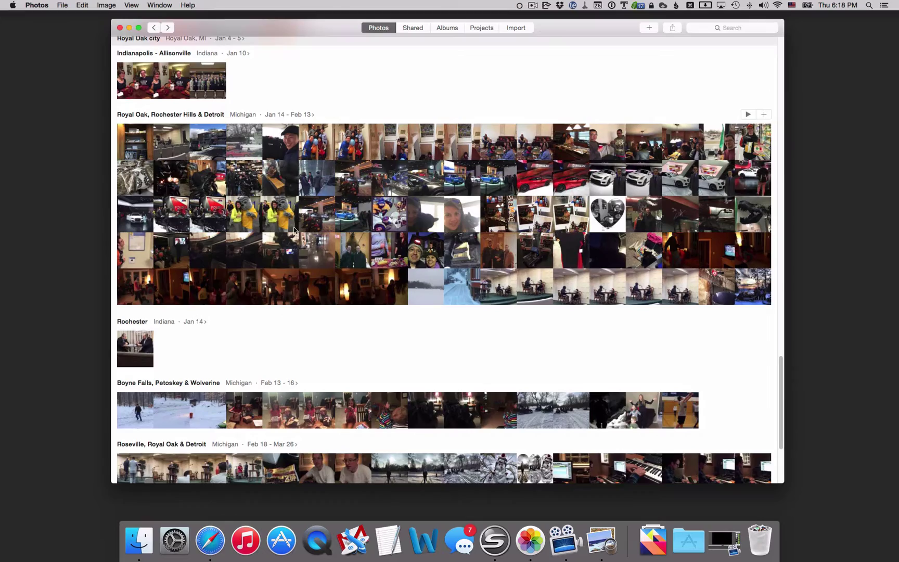
pyautogui.click(294, 230)
pyautogui.scroll(2, 337, 292)
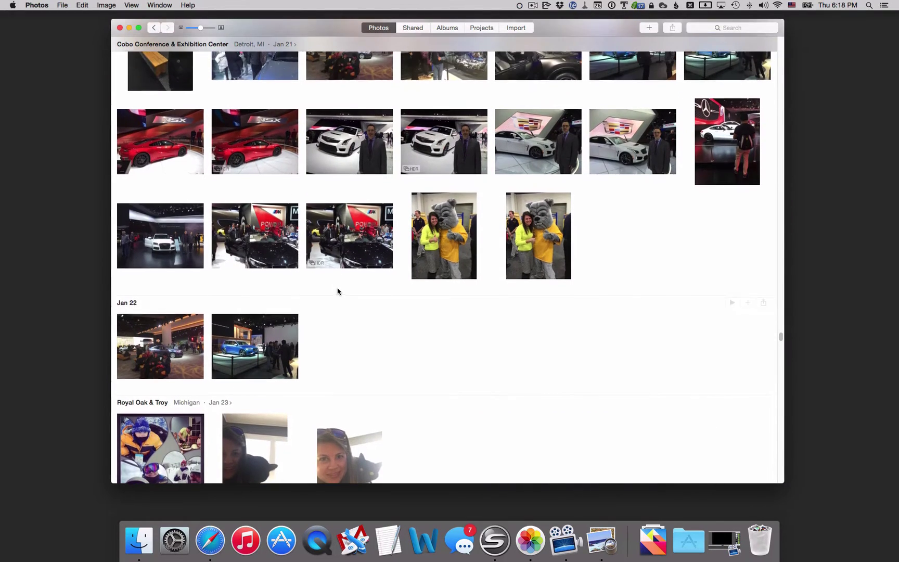
# Open the red NSX photo in the editor, auto-enhance it, and rotate it back upright.
pyautogui.doubleClick(276, 194)
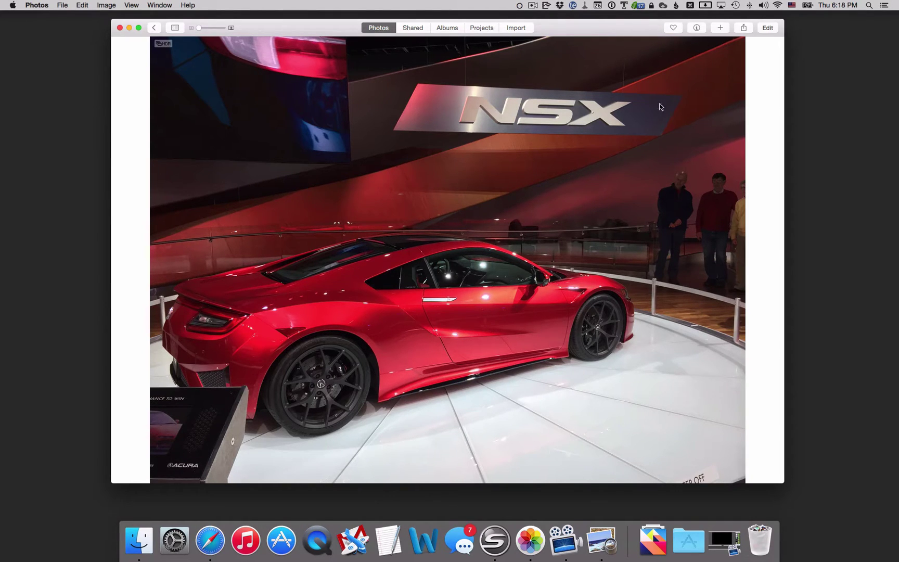
pyautogui.click(768, 28)
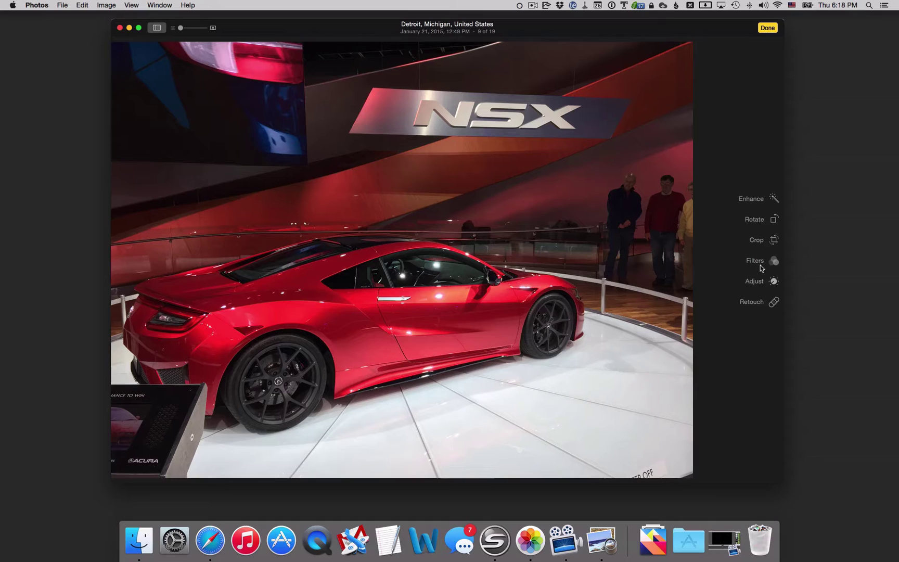
pyautogui.click(763, 202)
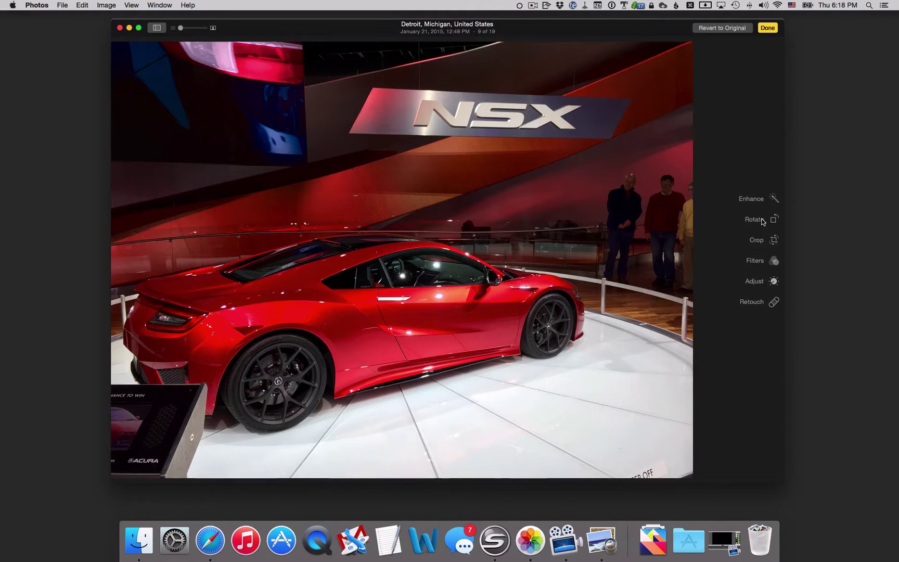
pyautogui.click(760, 220)
pyautogui.click(753, 220)
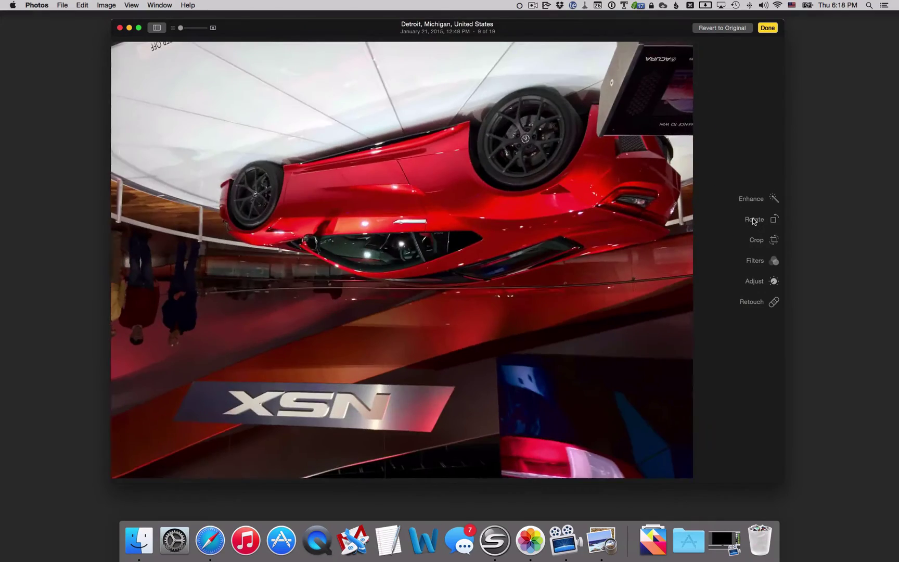
pyautogui.click(754, 220)
pyautogui.click(754, 220)
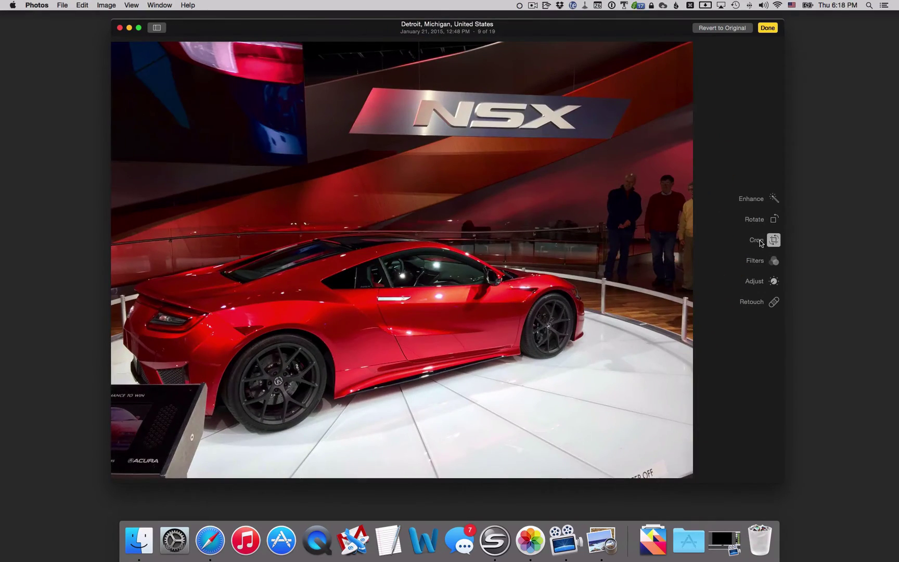
# Crop the NSX photo tightly around the car, trimming away the overhead NSX sign.
pyautogui.click(773, 239)
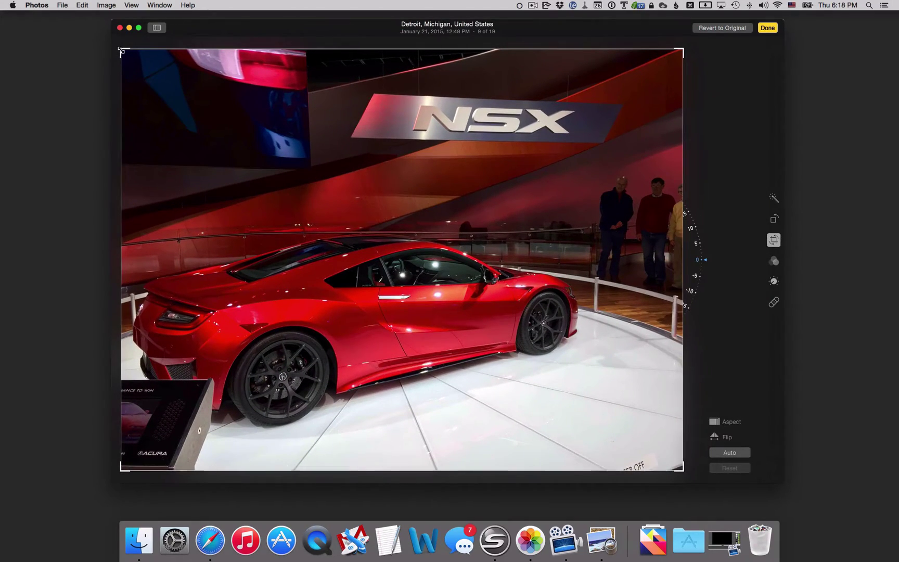
pyautogui.moveTo(121, 50); pyautogui.dragTo(127, 202)
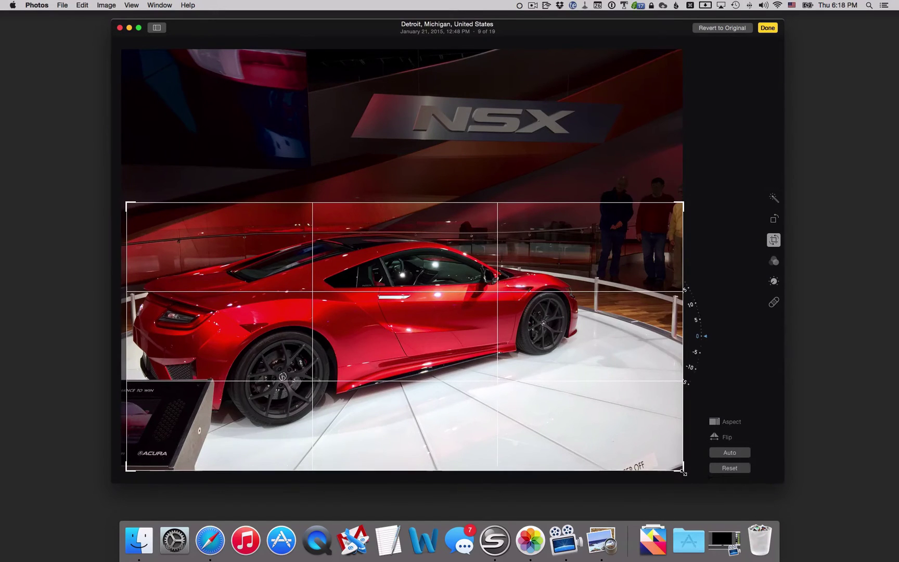
pyautogui.moveTo(683, 472); pyautogui.dragTo(612, 435)
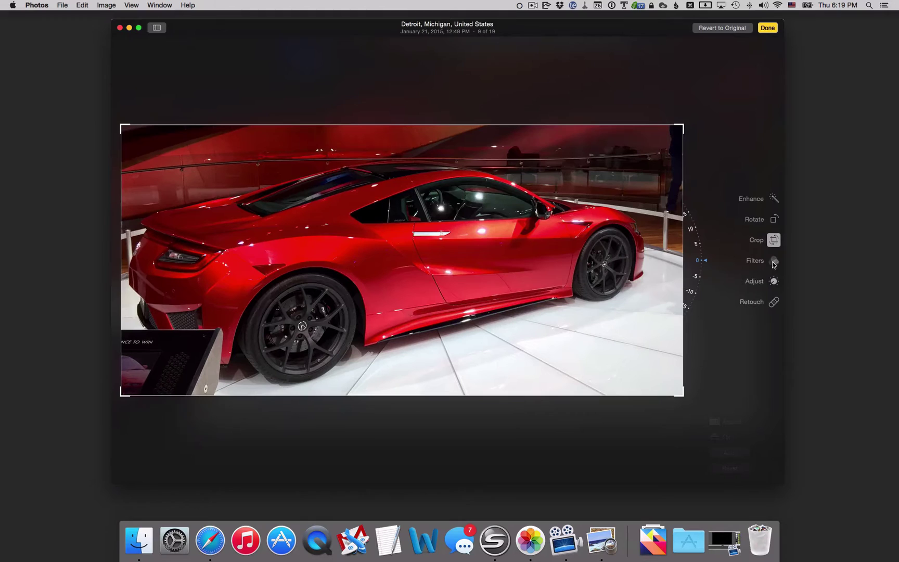
# Preview the Process, Chrome, Fade and Noir filters, apply Chrome, and save the edits.
pyautogui.click(773, 262)
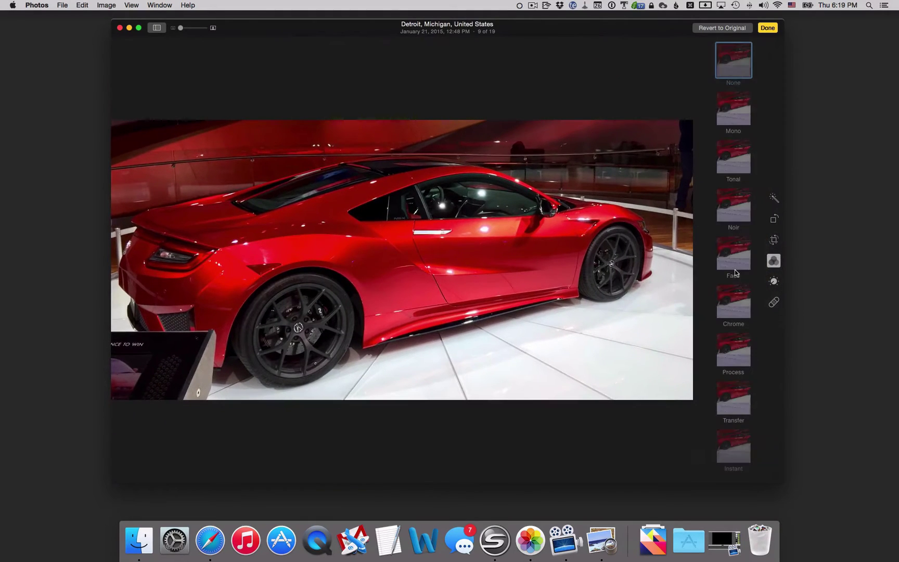
pyautogui.click(732, 368)
pyautogui.click(734, 299)
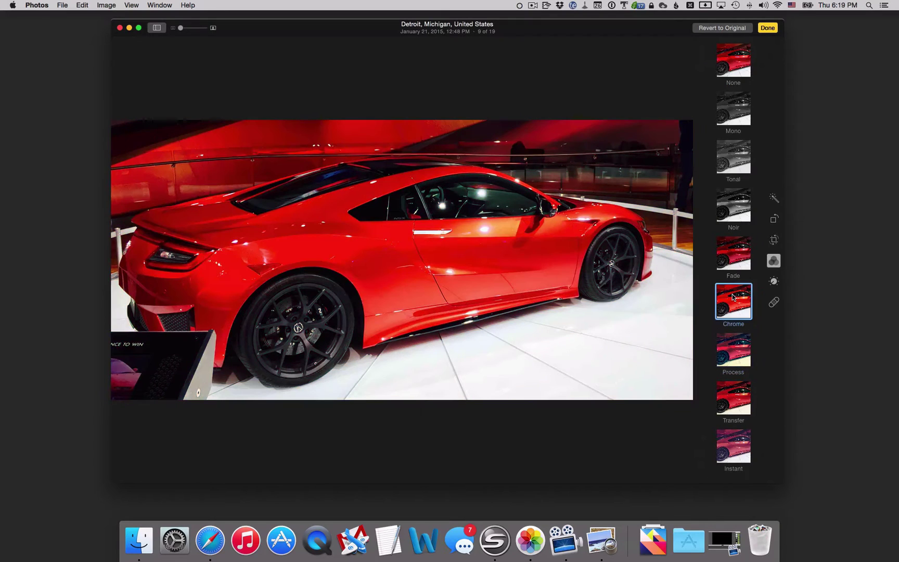
pyautogui.click(735, 267)
pyautogui.click(734, 218)
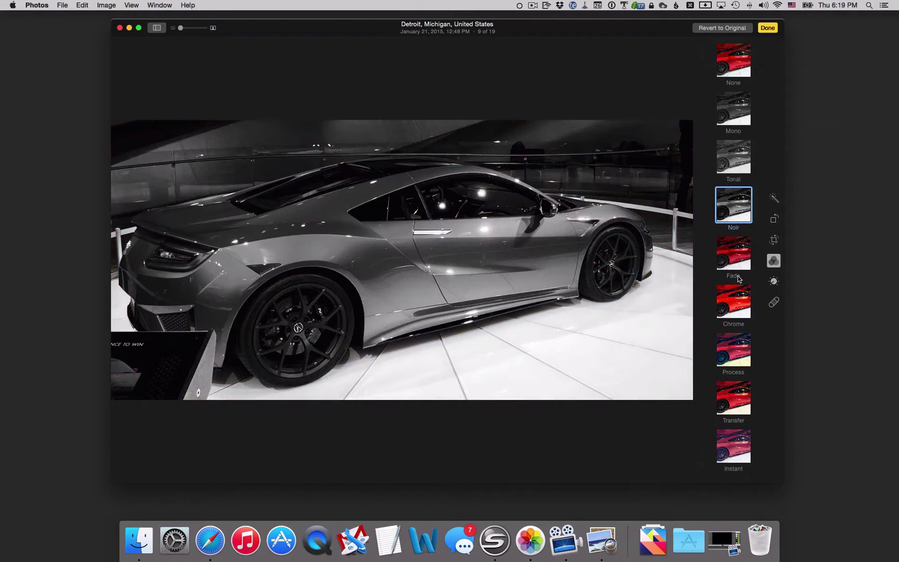
pyautogui.click(734, 304)
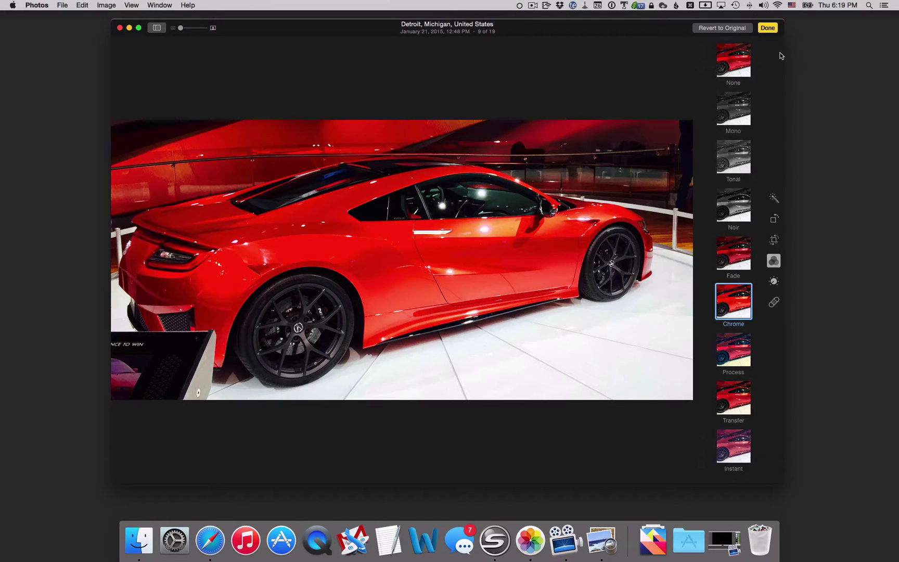
pyautogui.click(770, 30)
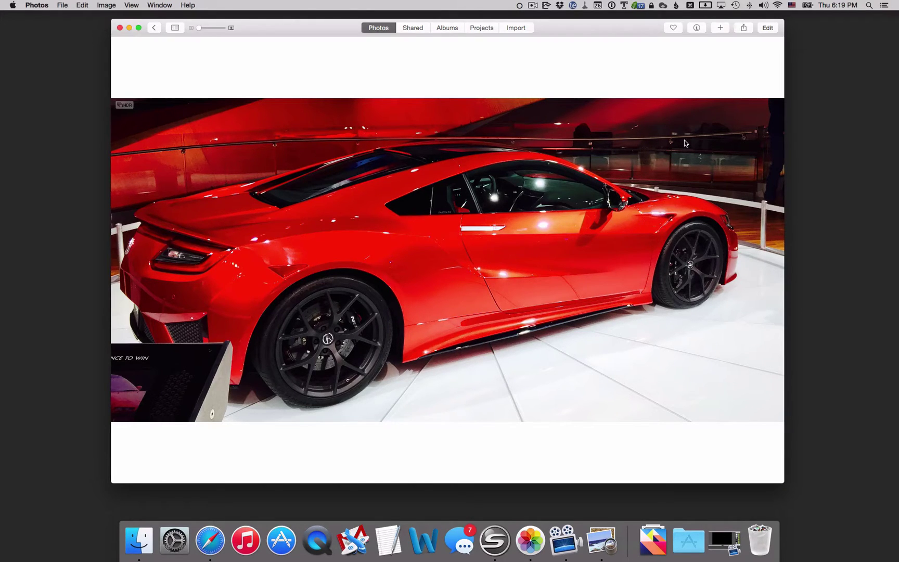
# Open the 'Photos for friends' album from the Shared view's album list.
pyautogui.click(415, 30)
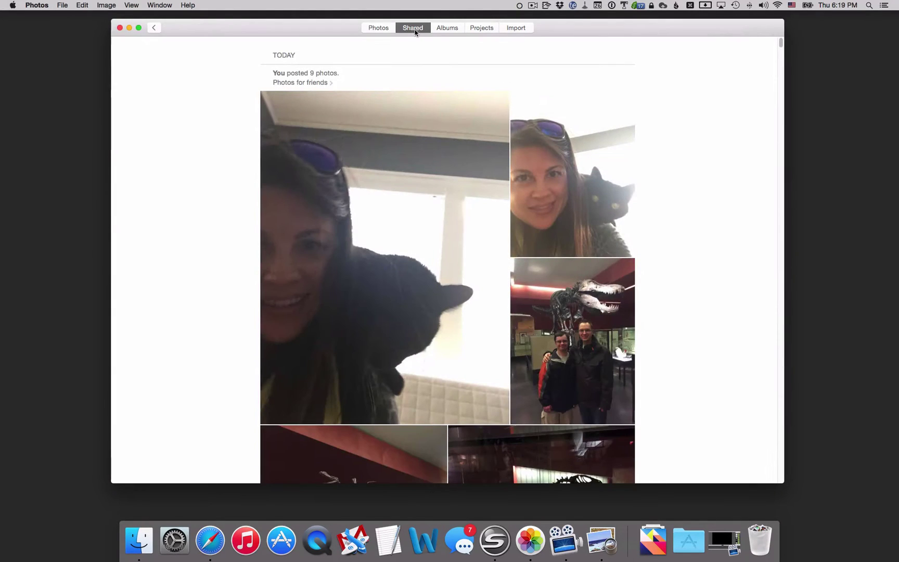
pyautogui.click(415, 29)
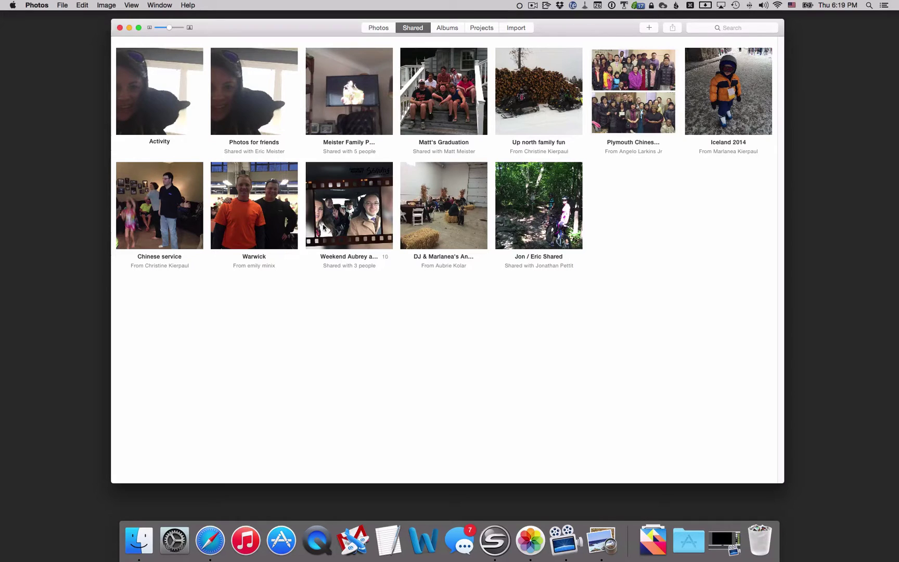
pyautogui.doubleClick(257, 97)
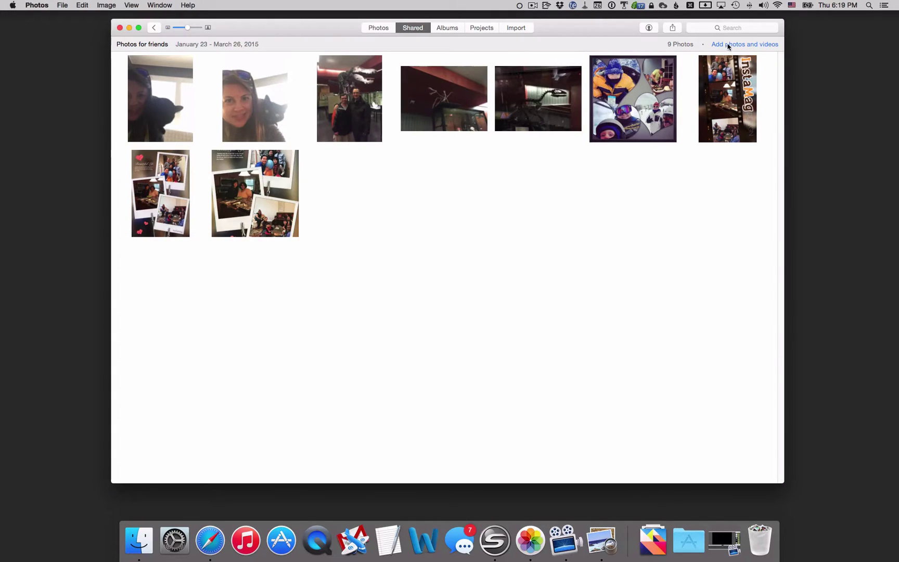
# Add the edited red NSX photo to 'Photos for friends' through Add photos and videos.
pyautogui.click(750, 45)
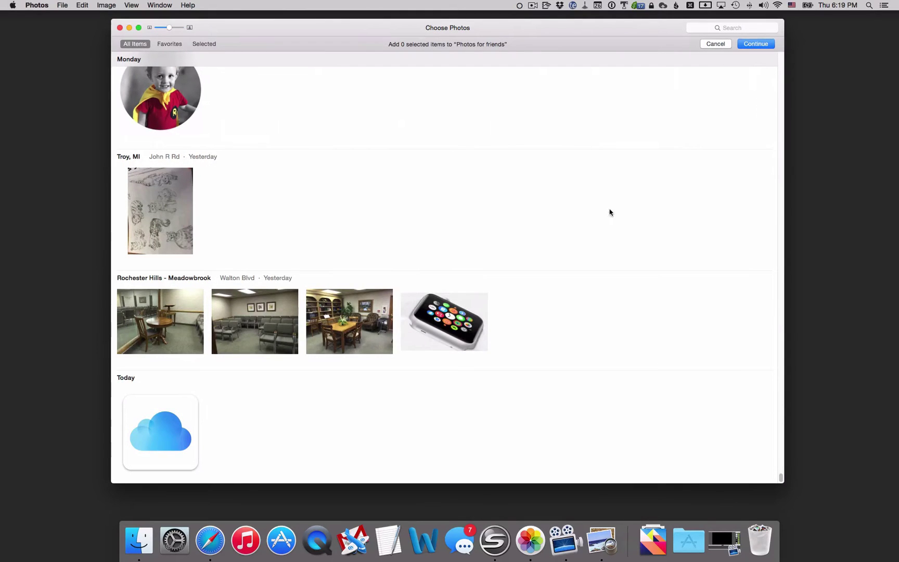
pyautogui.scroll(1, 593, 224)
pyautogui.scroll(5, 299, 140)
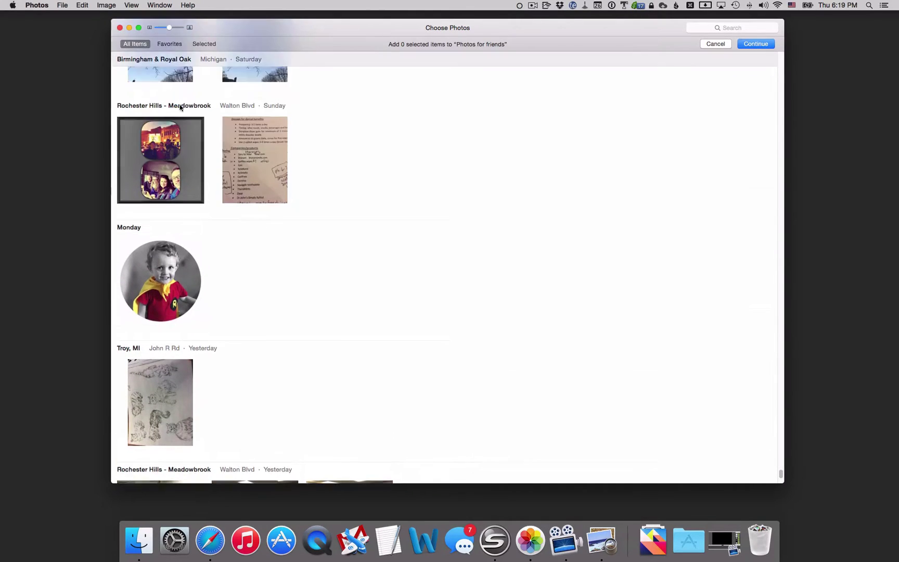
pyautogui.scroll(15, 190, 121)
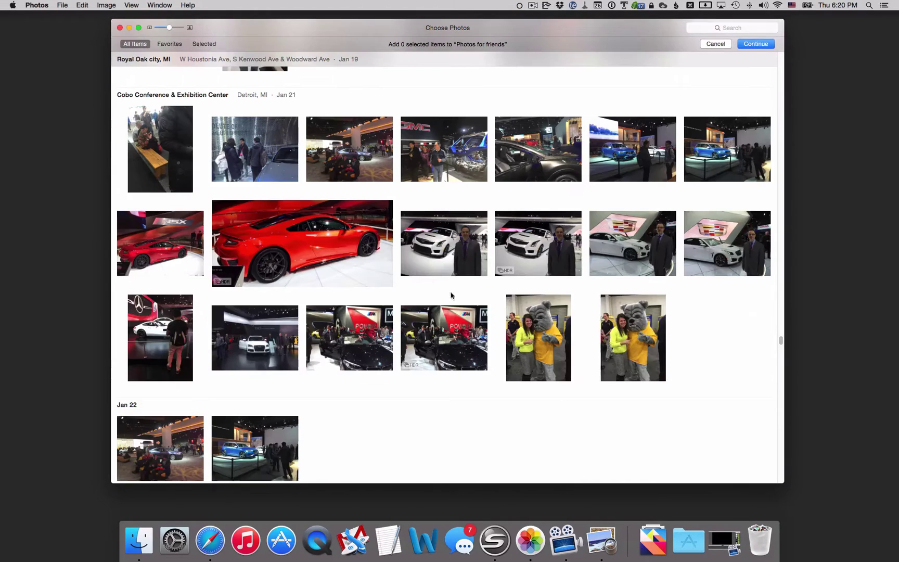
pyautogui.click(339, 254)
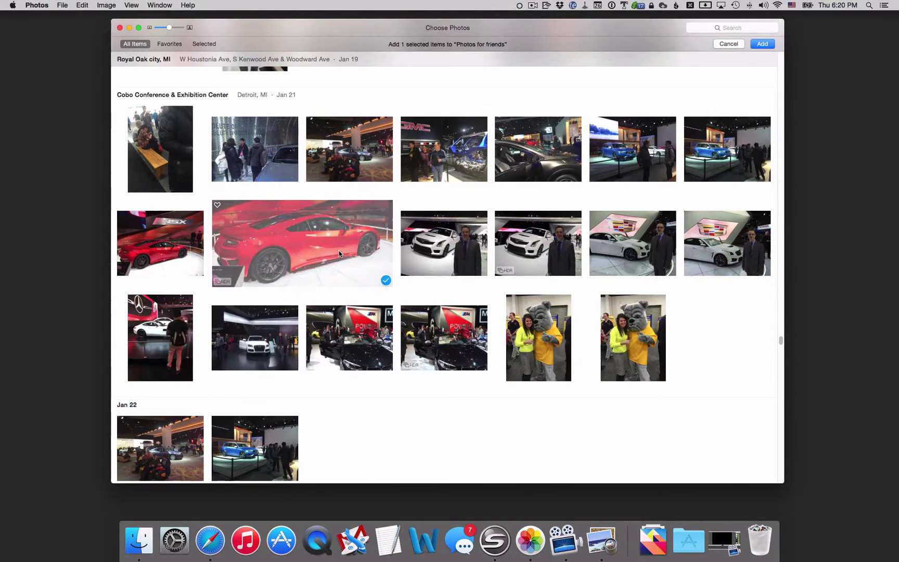
pyautogui.click(762, 44)
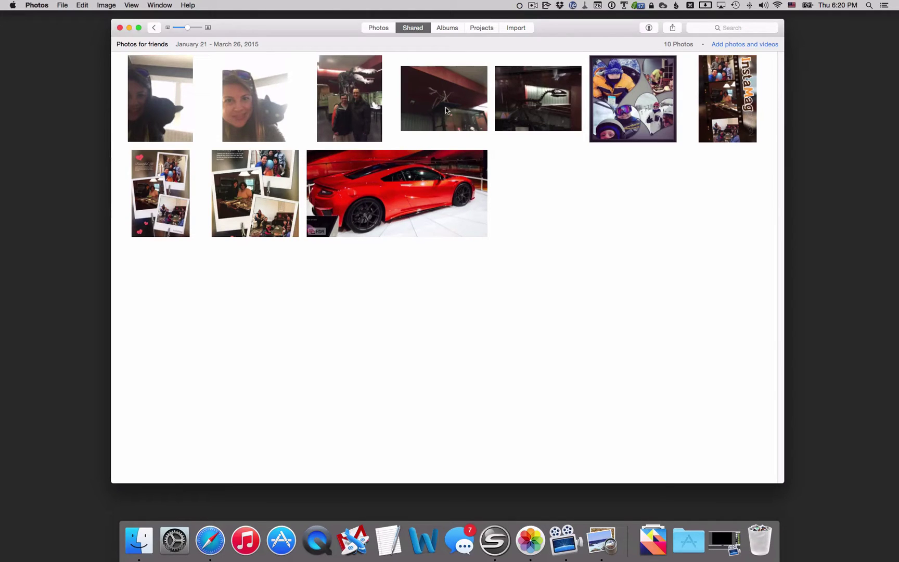
# Switch to the Albums view and show the + menu of new album, smart album and book types.
pyautogui.click(457, 31)
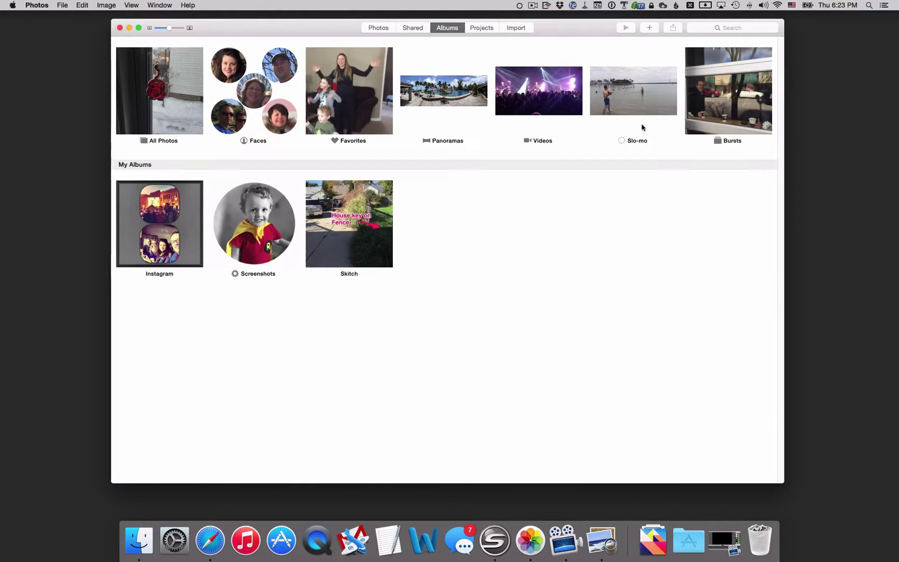
pyautogui.click(649, 28)
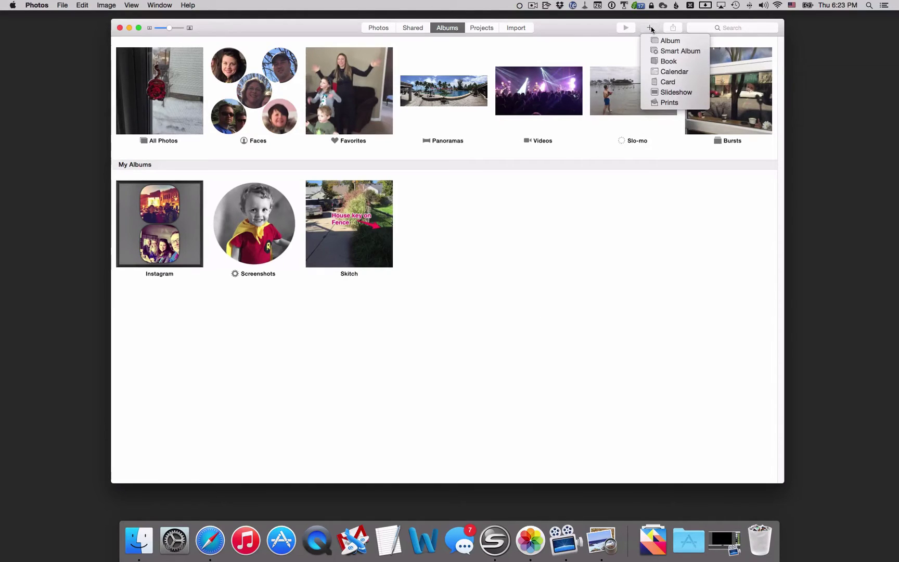
# Start a smart album named '2014' with the condition Date is in the range.
pyautogui.click(658, 51)
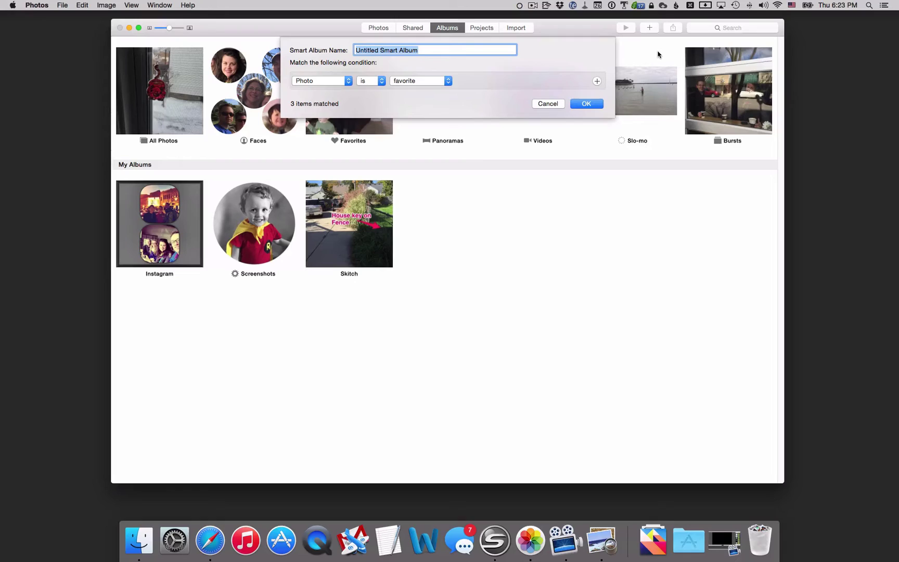
pyautogui.write('2014')
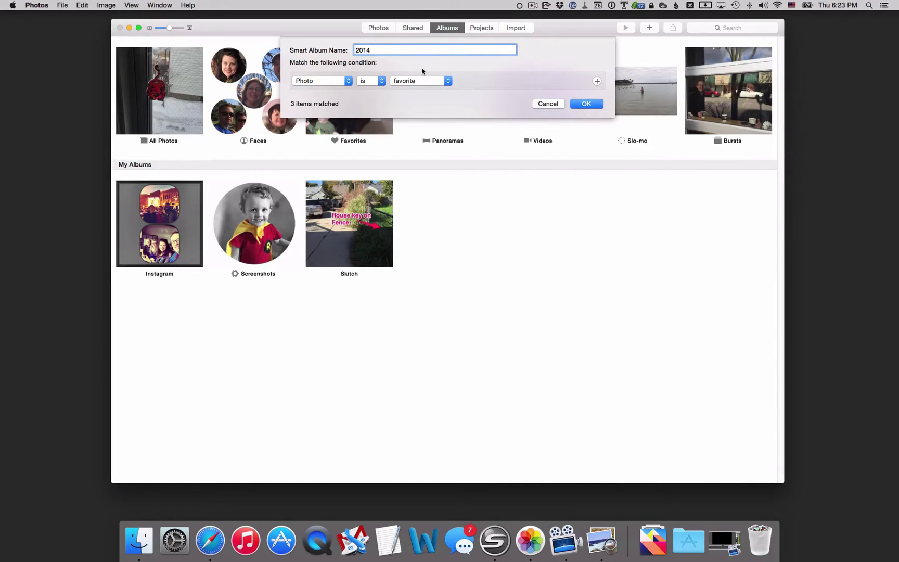
pyautogui.click(342, 83)
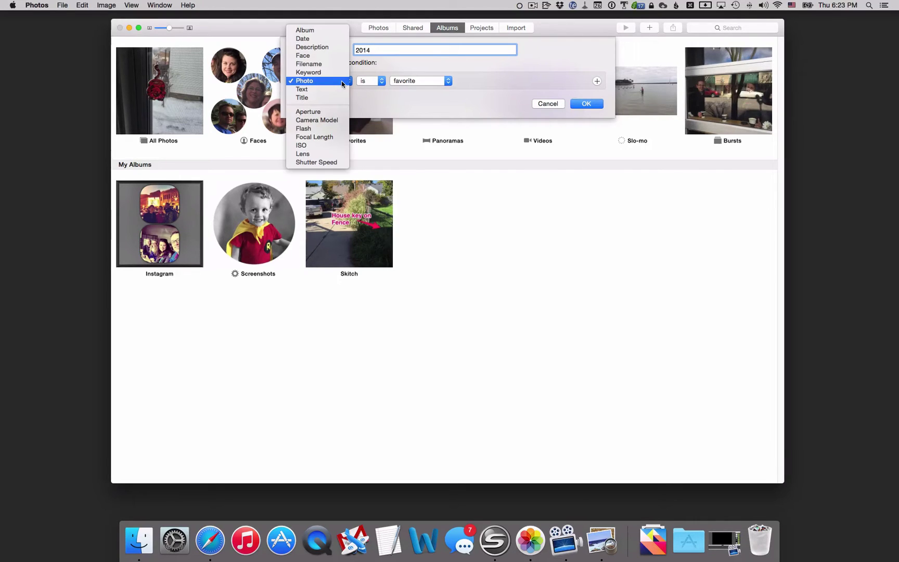
pyautogui.click(313, 39)
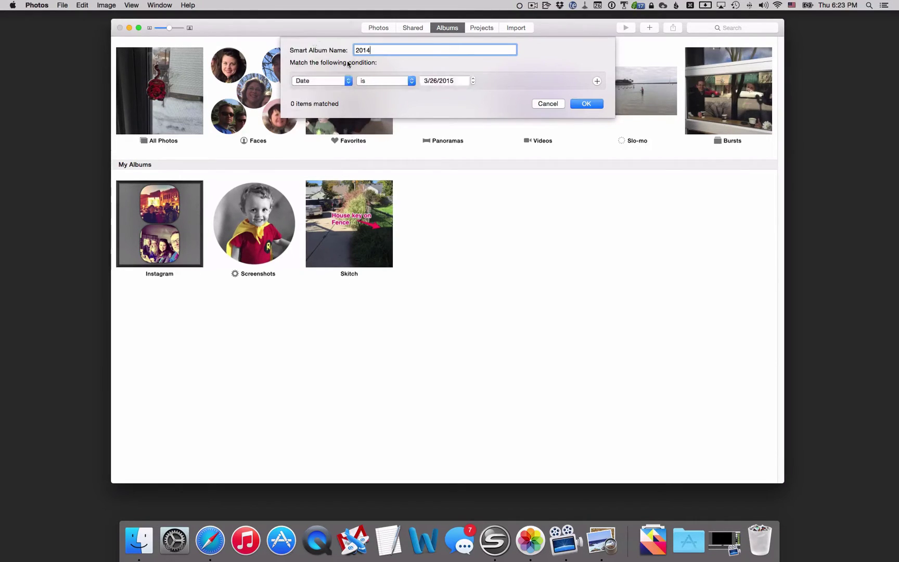
pyautogui.click(369, 82)
pyautogui.click(373, 131)
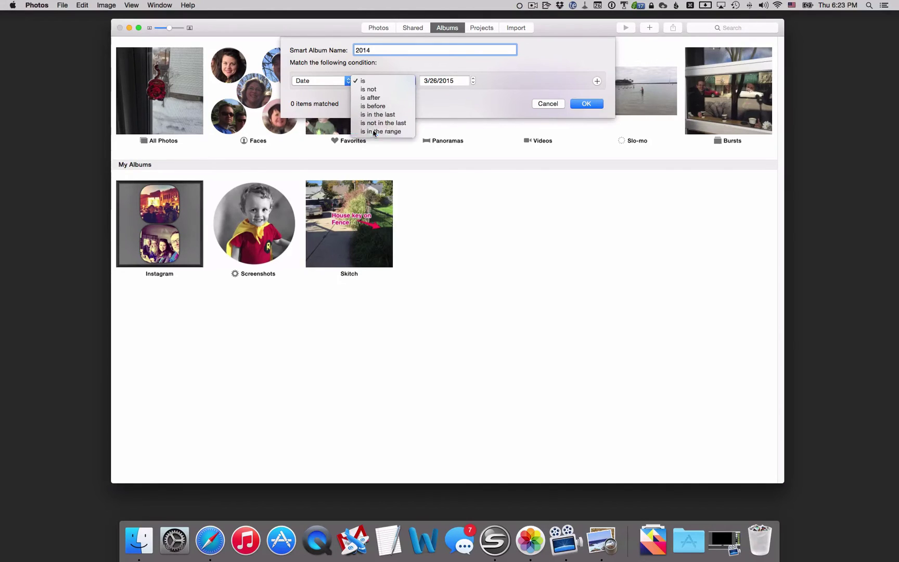
# Set the smart album's date range from 1/1/2014 to 12/31/2014.
pyautogui.click(425, 82)
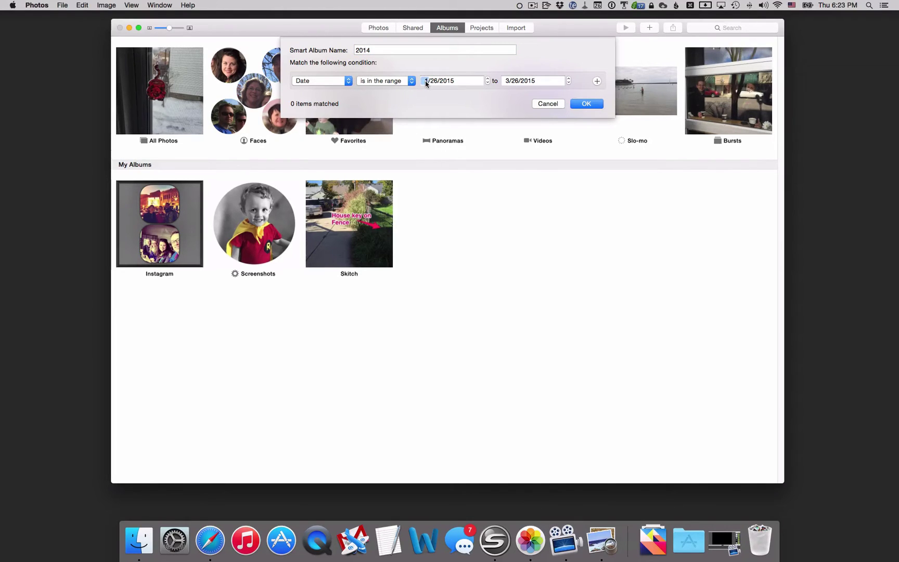
pyautogui.write('1')
pyautogui.click(432, 82)
pyautogui.write('01')
pyautogui.click(445, 82)
pyautogui.write('2014')
pyautogui.click(508, 81)
pyautogui.click(514, 81)
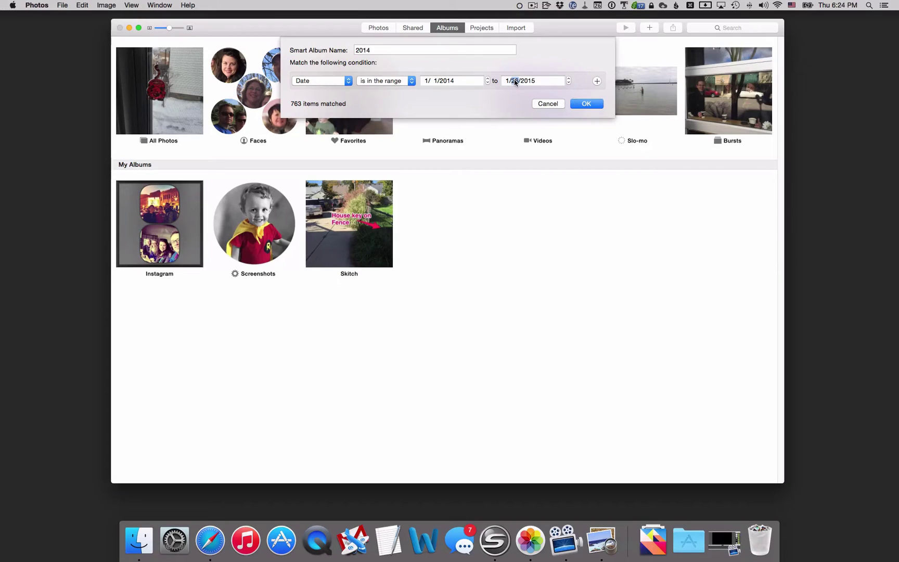
pyautogui.click(507, 82)
pyautogui.write('12')
pyautogui.click(532, 81)
pyautogui.write('2014')
# Save the '2014' smart album and scroll through its 612 items from August 15 to December 31.
pyautogui.click(586, 107)
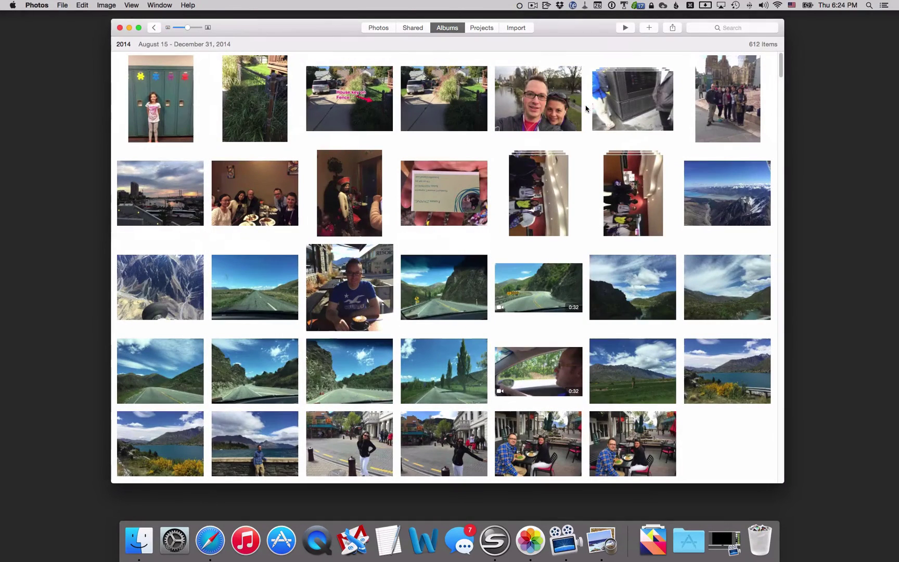
pyautogui.scroll(-2, 491, 255)
pyautogui.scroll(-5, 491, 254)
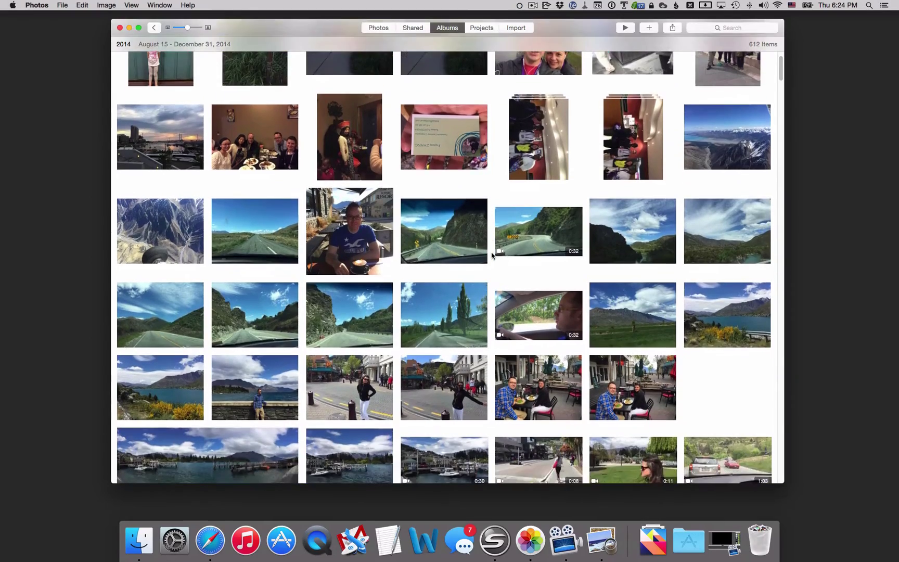
pyautogui.scroll(-4, 508, 255)
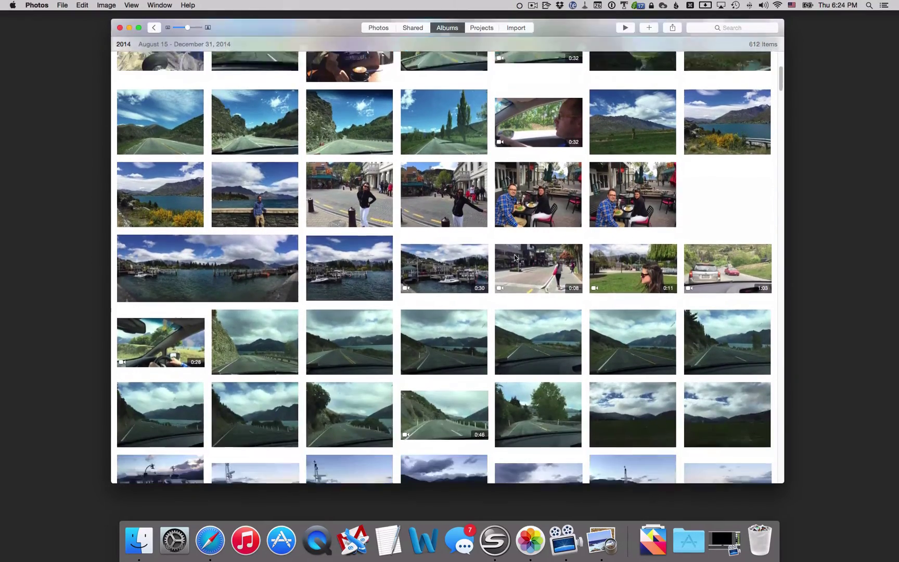
pyautogui.moveTo(783, 83); pyautogui.dragTo(782, 106)
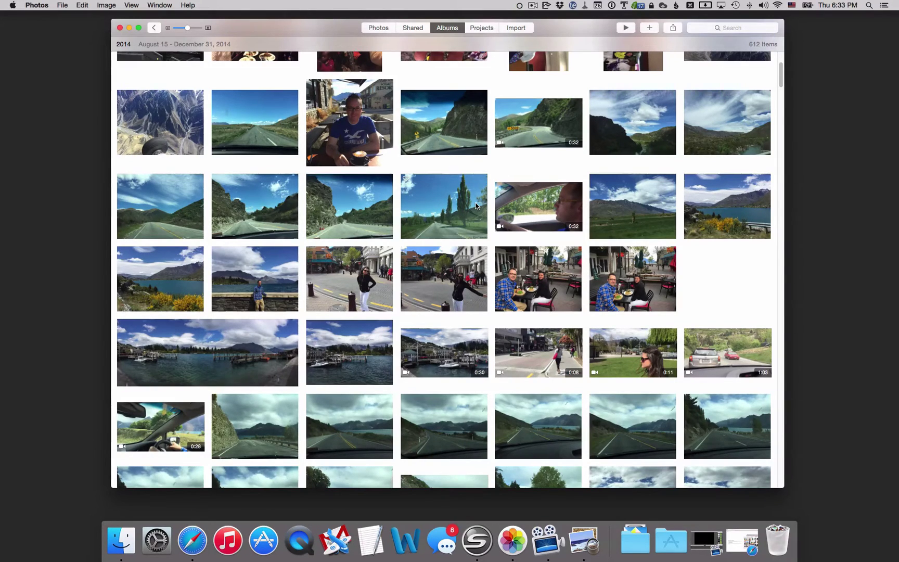
# Return to the full Photos library and scroll to Today, with 790 photos and 232 videos.
pyautogui.click(370, 30)
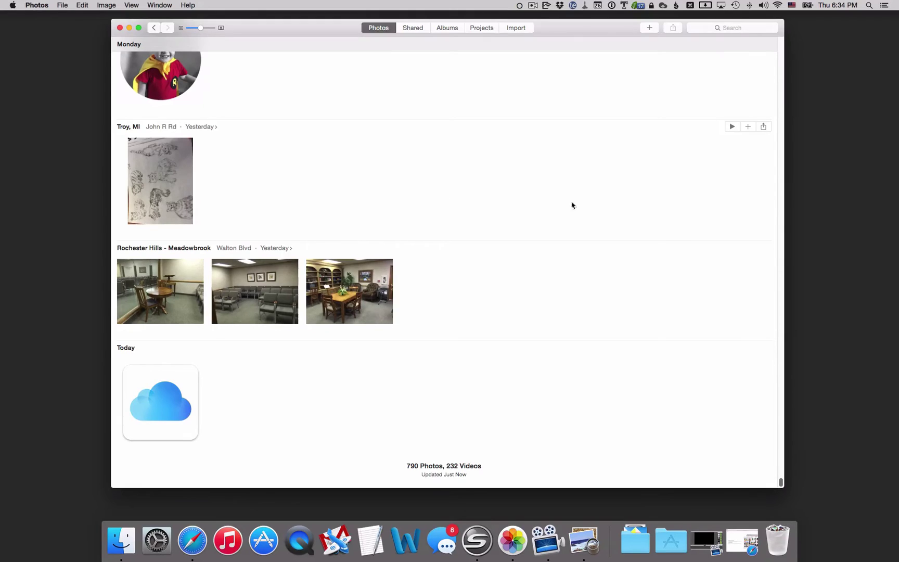
pyautogui.moveTo(780, 480)
pyautogui.mouseDown()
pyautogui.moveTo(781, 414)
pyautogui.moveTo(781, 484)
pyautogui.mouseUp()
# In Finder, open Pictures > Photos by Year > 1992, showing the folders as icons.
pyautogui.click(123, 546)
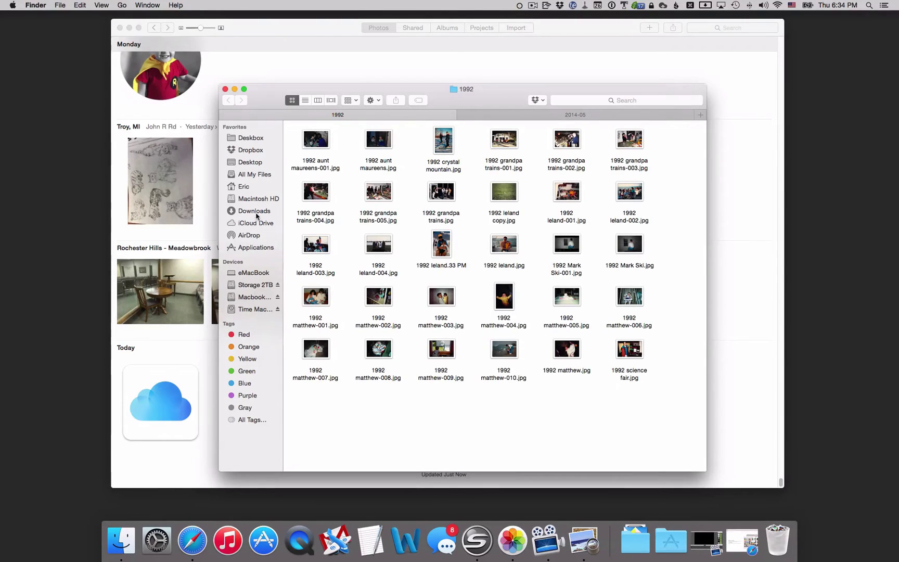
pyautogui.click(248, 188)
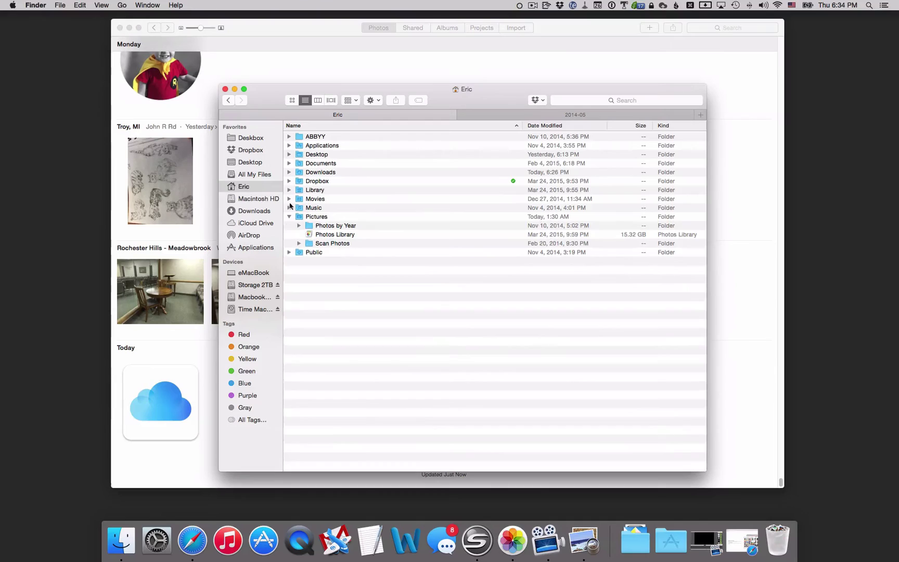
pyautogui.doubleClick(319, 226)
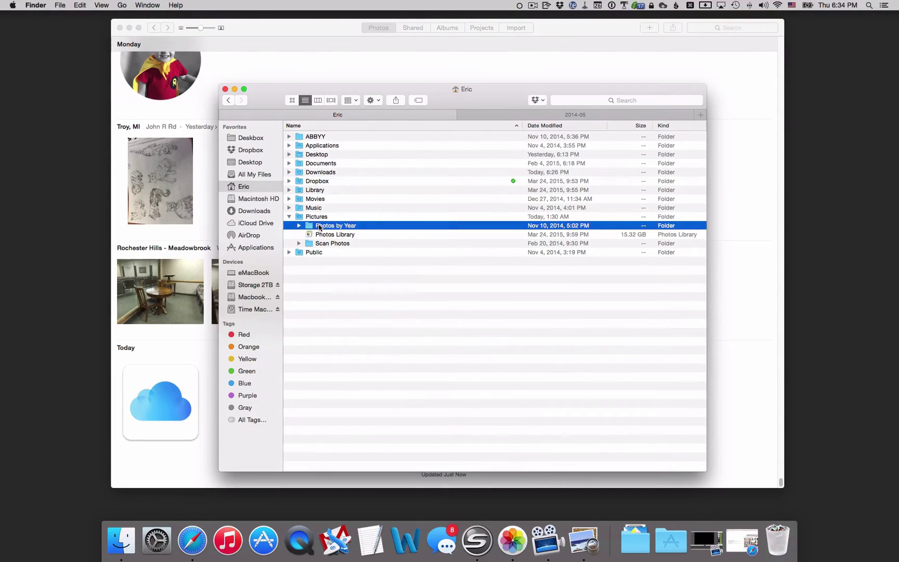
pyautogui.click(292, 101)
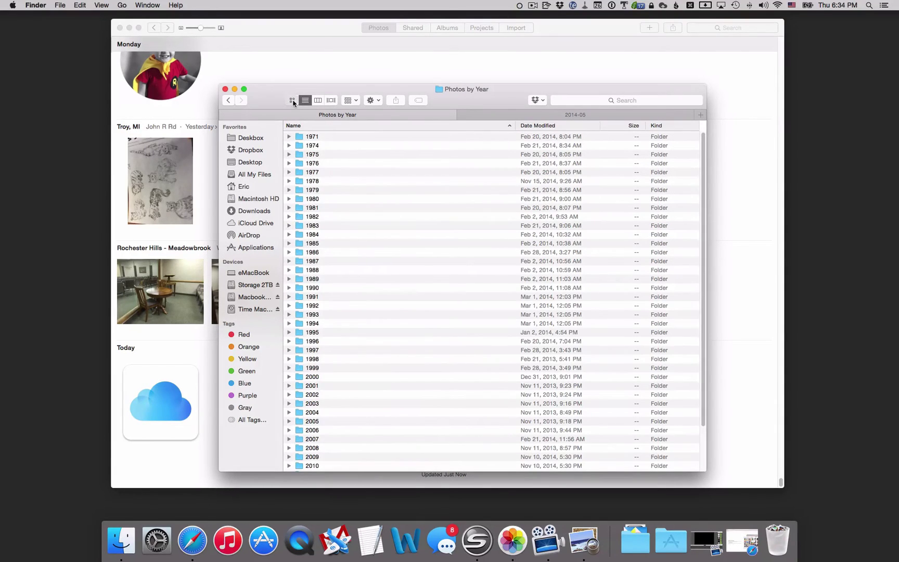
pyautogui.moveTo(704, 363); pyautogui.dragTo(702, 306)
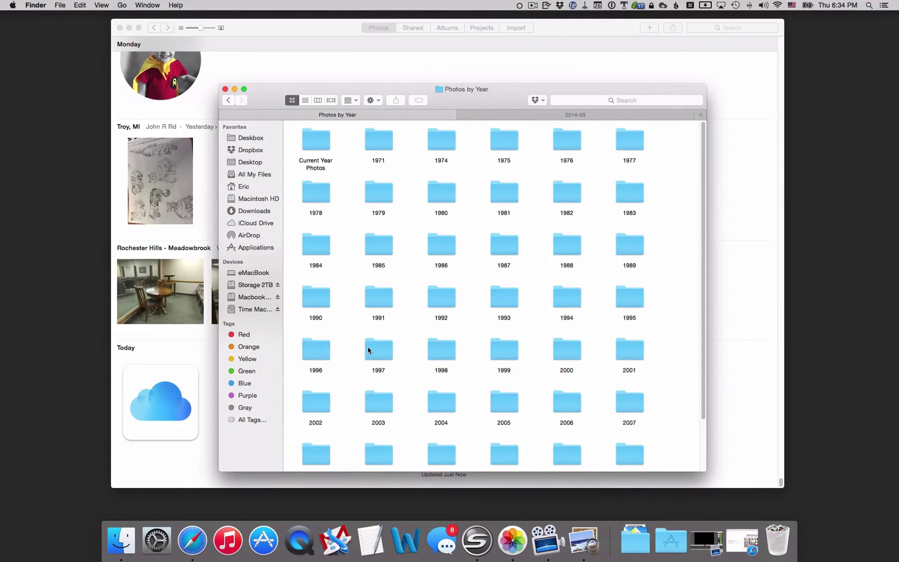
pyautogui.doubleClick(441, 307)
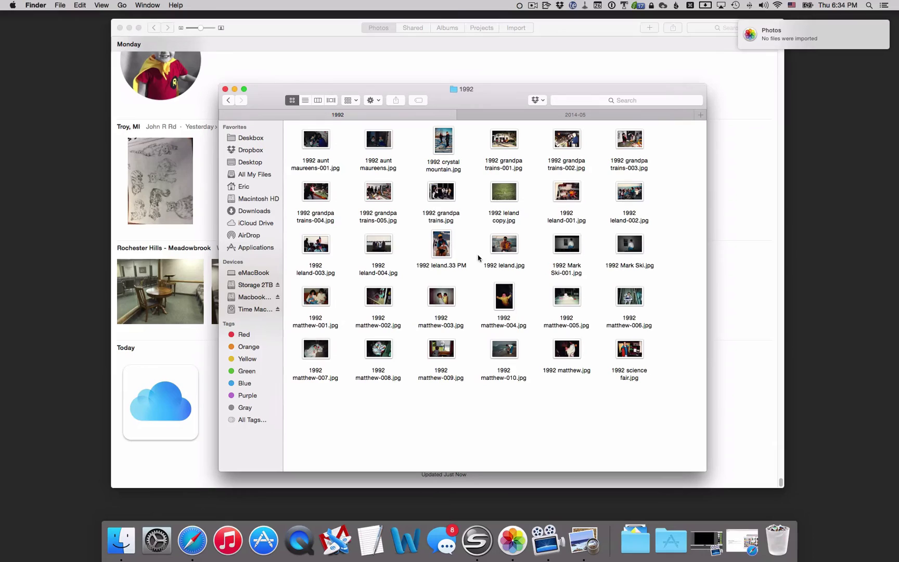
# Drag a 1992 photo into Photos, bringing the library to 791 photos.
pyautogui.click(447, 257)
pyautogui.moveTo(447, 257); pyautogui.dragTo(403, 74)
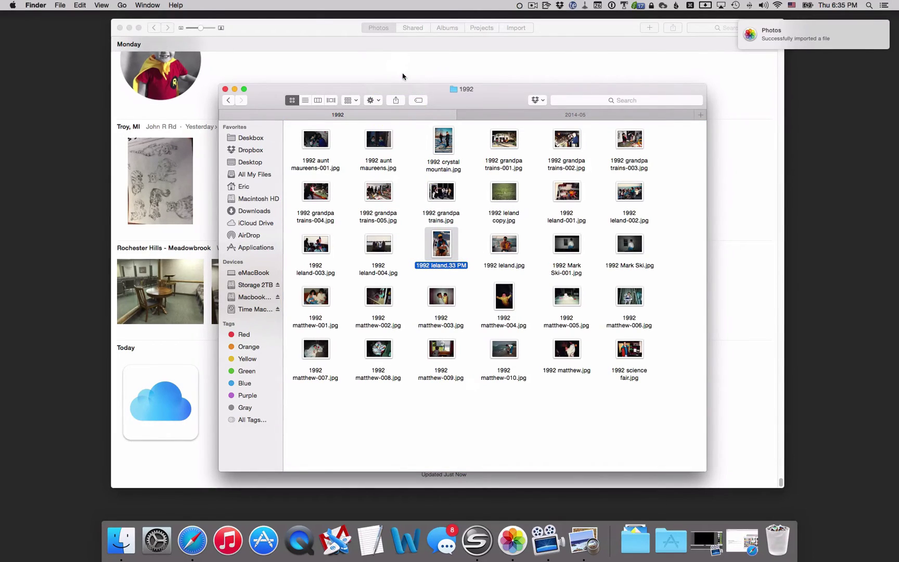
pyautogui.click(402, 76)
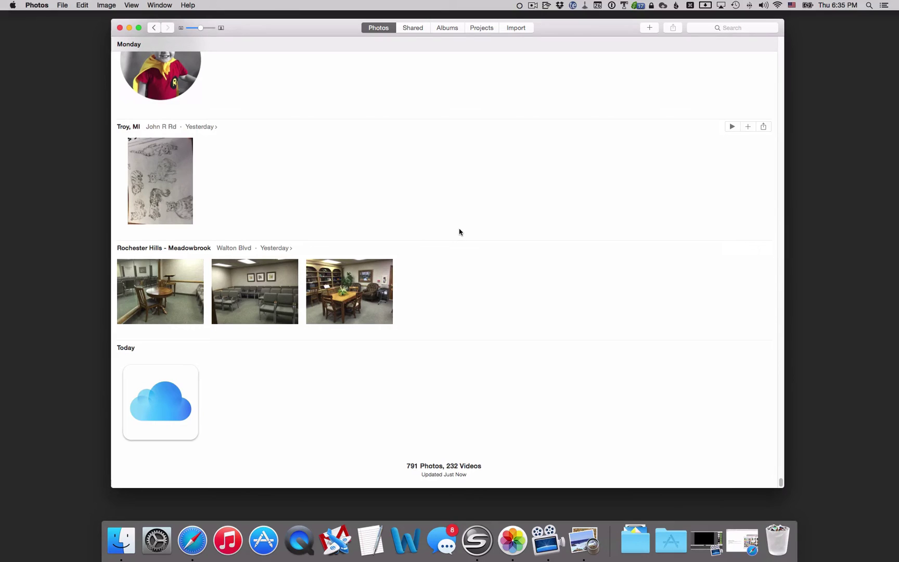
# Zoom out to Years, open the earliest moments, and view the Jul 28, 1992 sailboat photo full size.
pyautogui.click(152, 27)
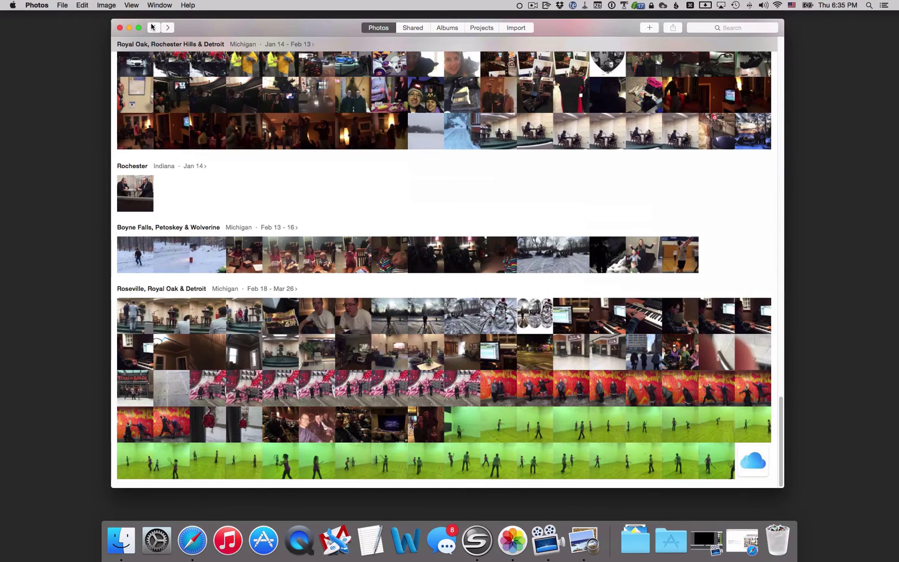
pyautogui.click(154, 28)
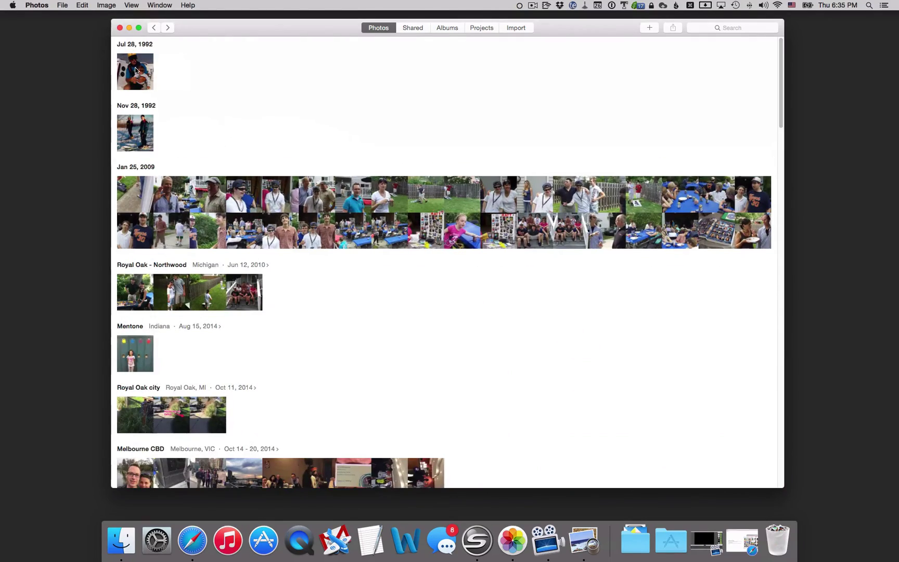
pyautogui.click(135, 70)
pyautogui.click(145, 77)
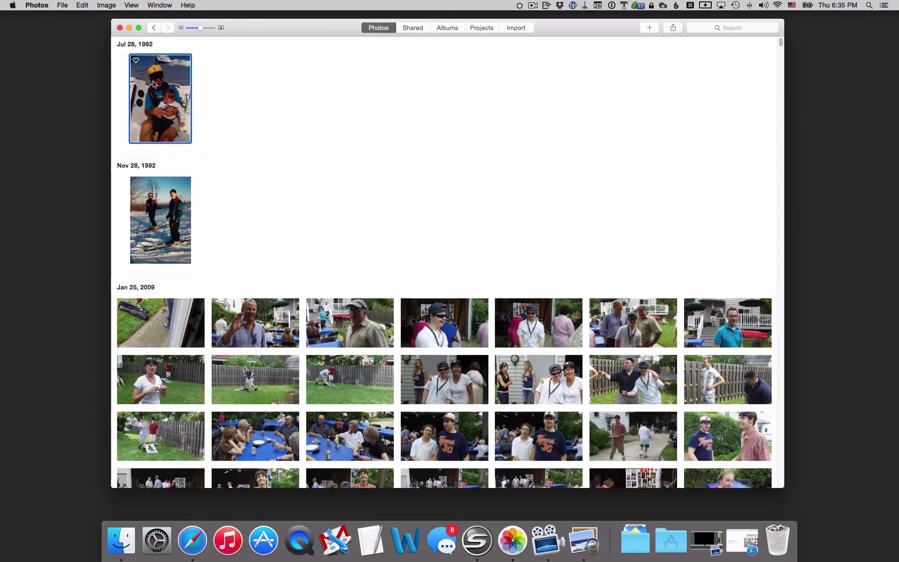
pyautogui.doubleClick(159, 90)
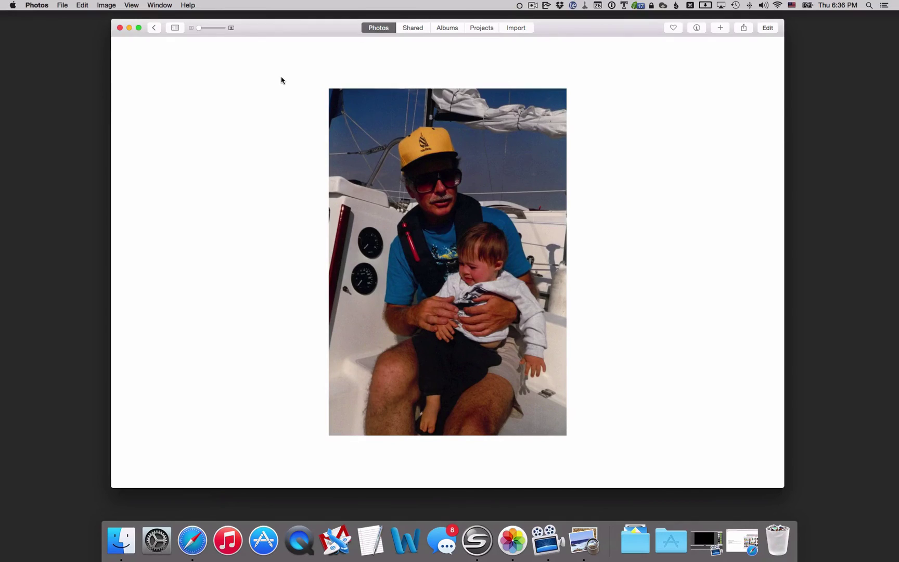
pyautogui.click(378, 29)
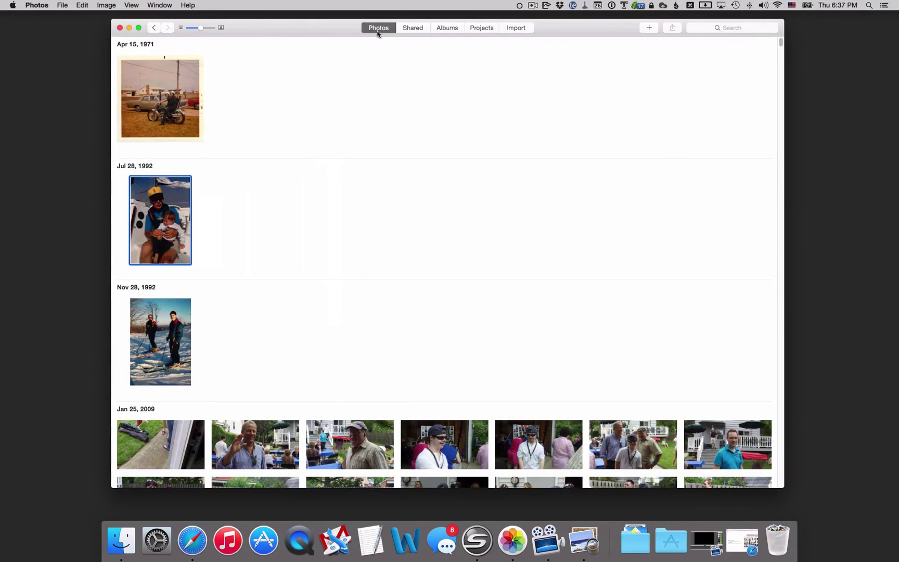
# Drag the 1974 folder from Photos by Year into Photos, adding 16 Jan 15, 1974 house photos.
pyautogui.click(122, 547)
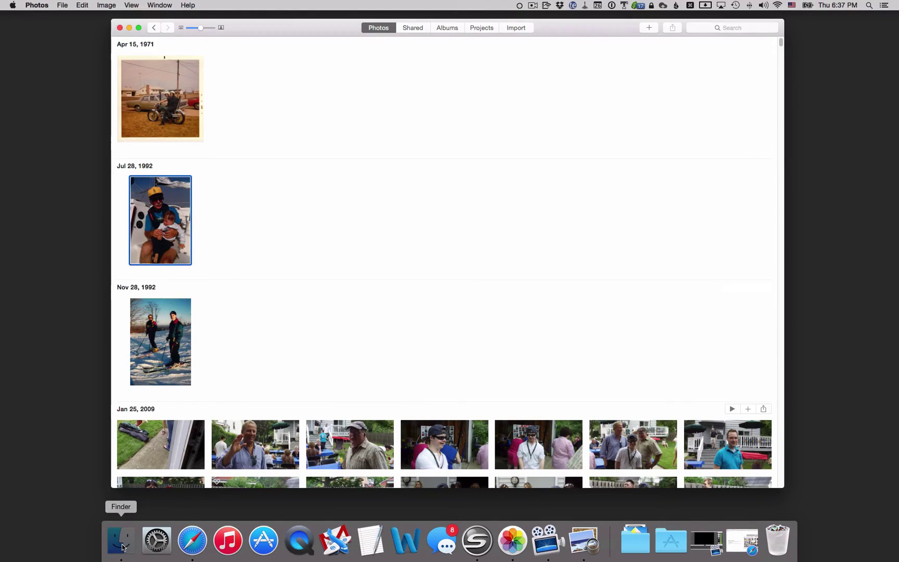
pyautogui.click(416, 211)
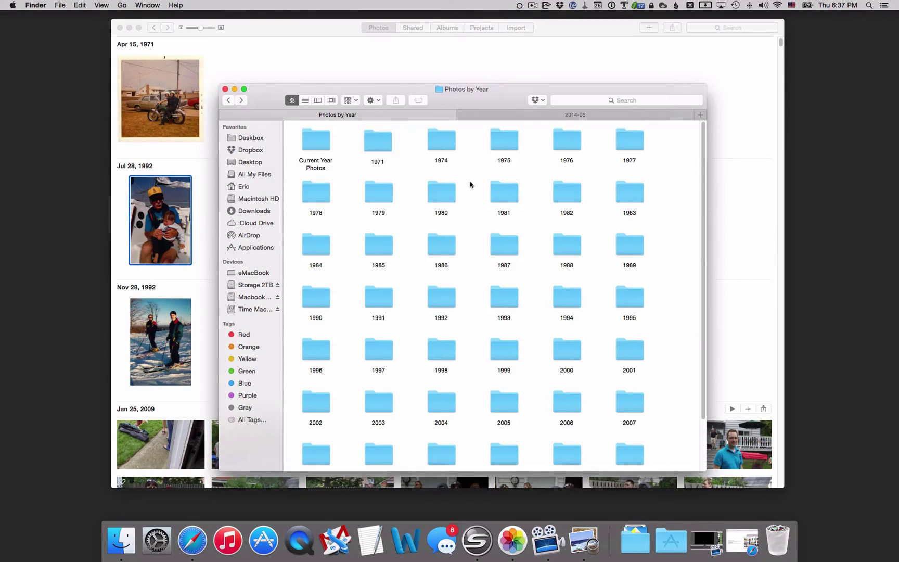
pyautogui.click(449, 146)
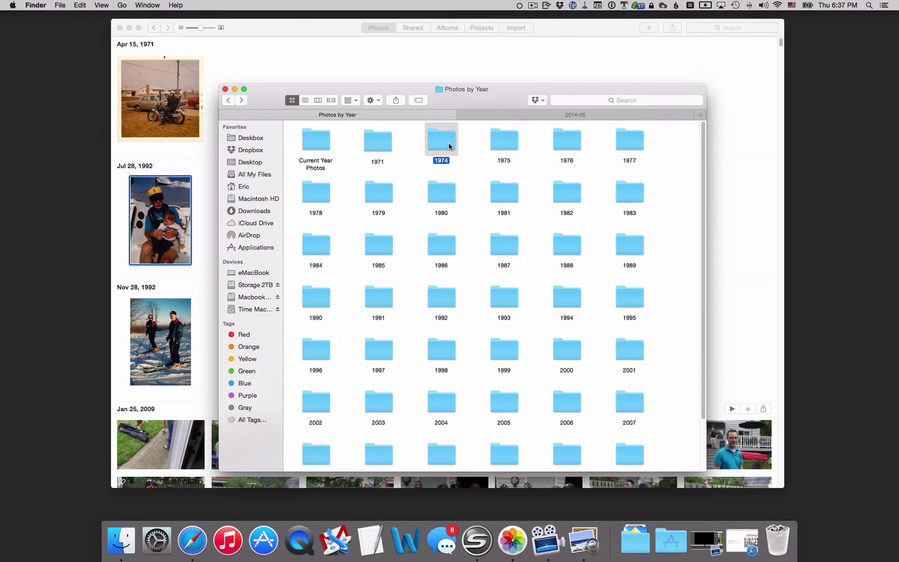
pyautogui.moveTo(449, 146); pyautogui.dragTo(409, 66)
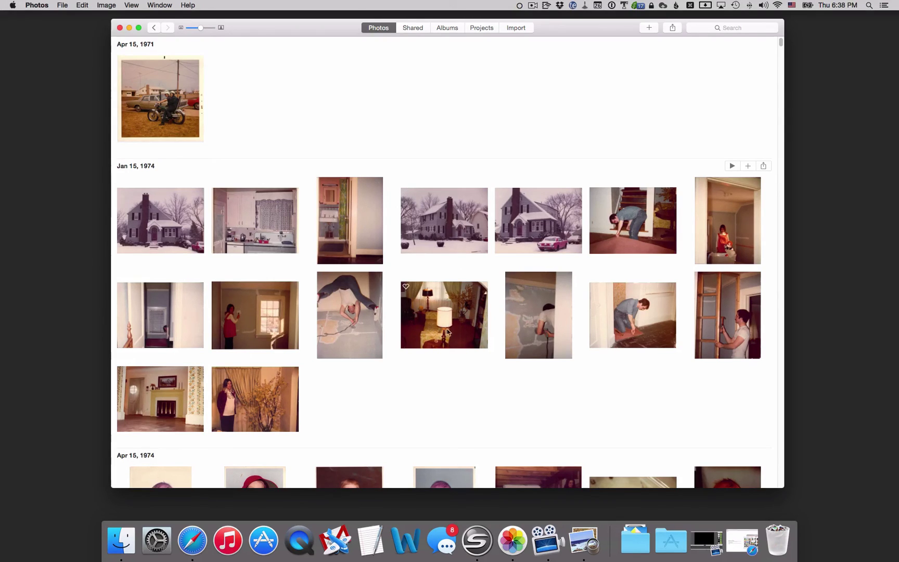
# Zoom out to Collections to see the 1974 groups Jan 15 – Apr 15 and Jul 15 – Aug 15.
pyautogui.click(154, 29)
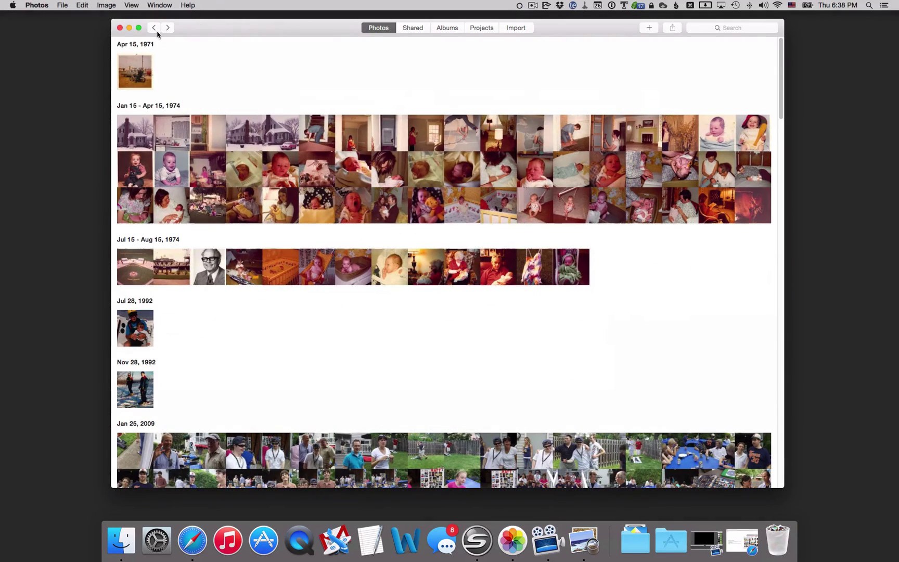